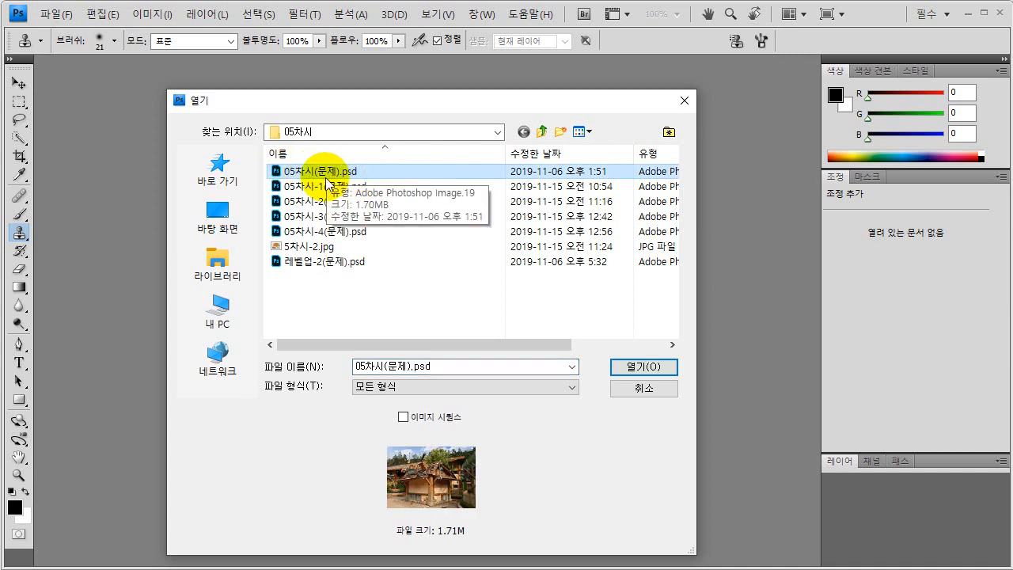
Step: Open 05차시(문제).psd, float its document window and enlarge the window to show the whole image
{"action": "left_click", "coordinate": [646, 367]}
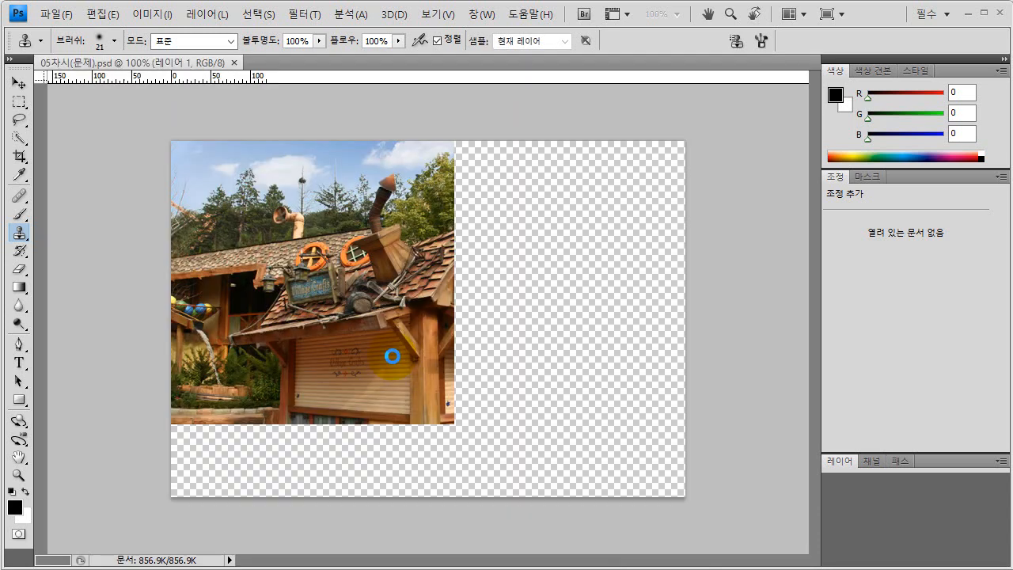
{"action": "left_click_drag", "start_coordinate": [134, 62], "coordinate": [183, 107]}
{"action": "left_click", "coordinate": [350, 291]}
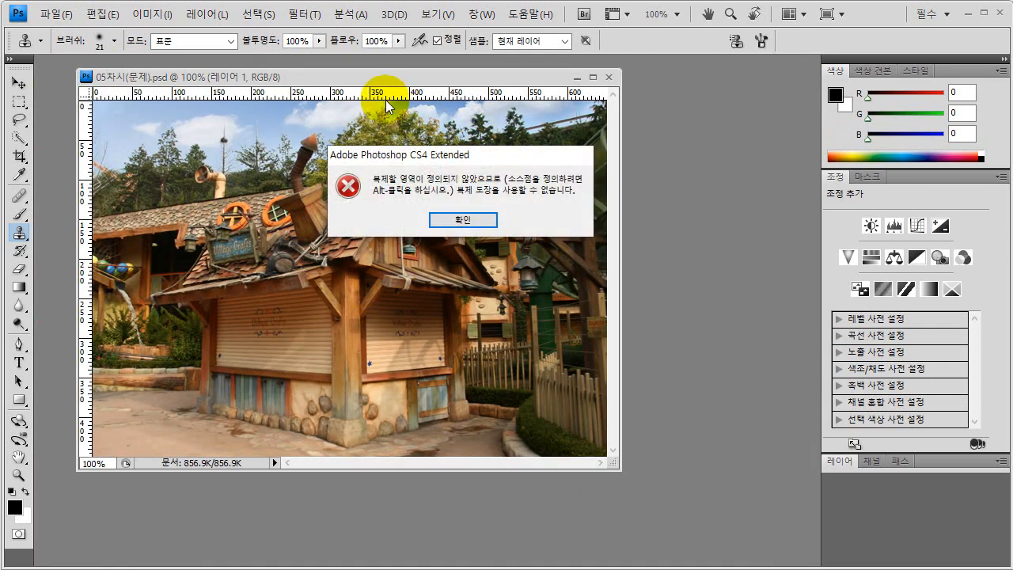
{"action": "left_click", "coordinate": [456, 220]}
{"action": "left_click_drag", "start_coordinate": [342, 80], "coordinate": [372, 88]}
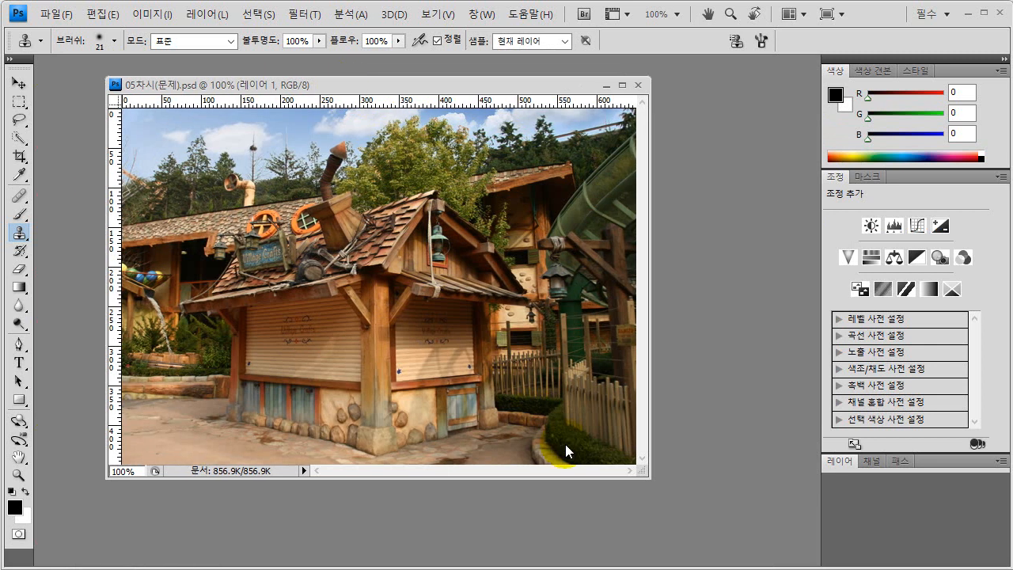
{"action": "left_click_drag", "start_coordinate": [647, 475], "coordinate": [685, 497]}
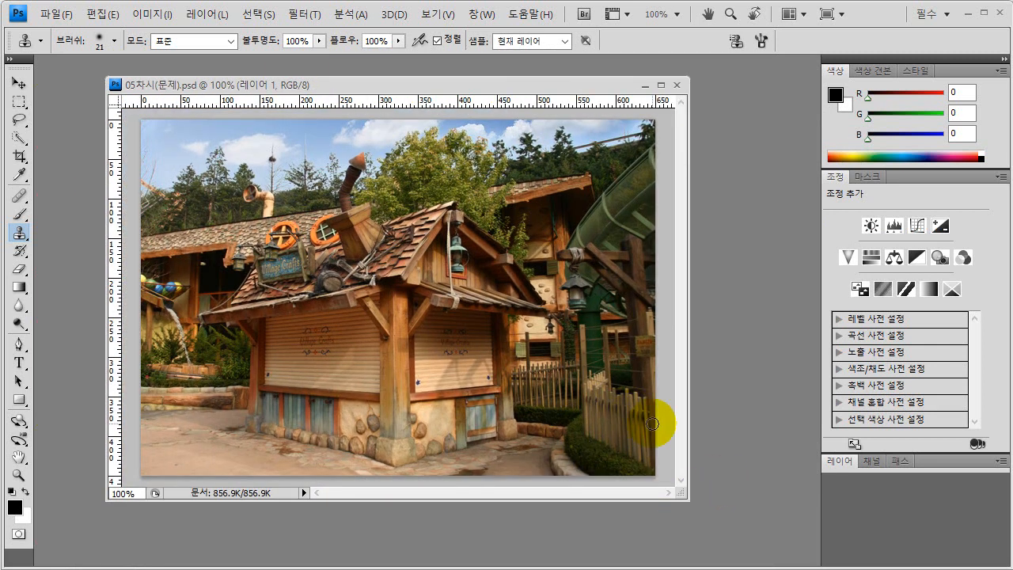
Step: Expand the layer list and make the photo layer 레이어 1 active
{"action": "key", "text": "ctrl"}
{"action": "key", "text": "ctrl"}
{"action": "double_click", "coordinate": [946, 458]}
{"action": "left_click", "coordinate": [944, 459]}
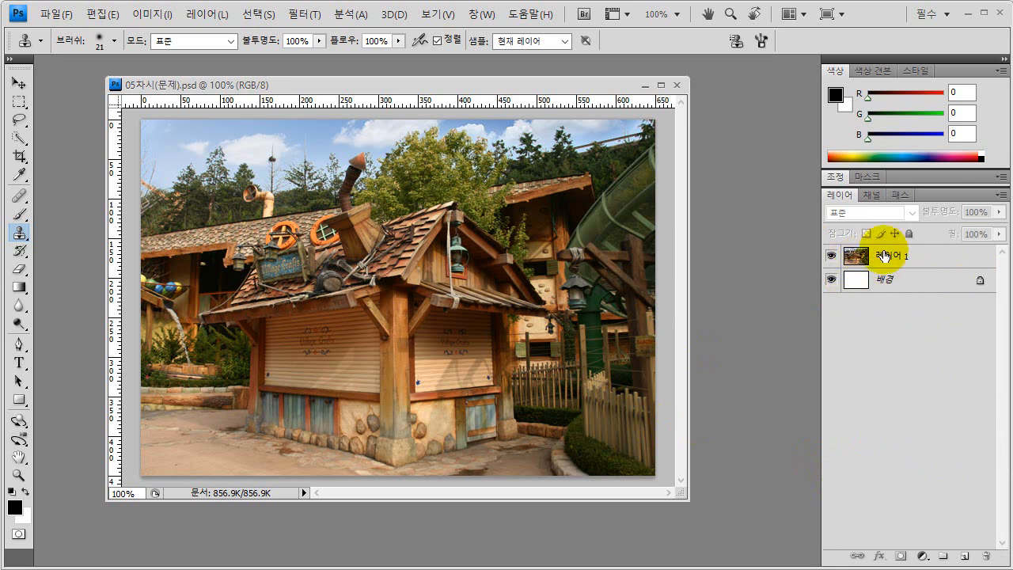
{"action": "left_click", "coordinate": [858, 259]}
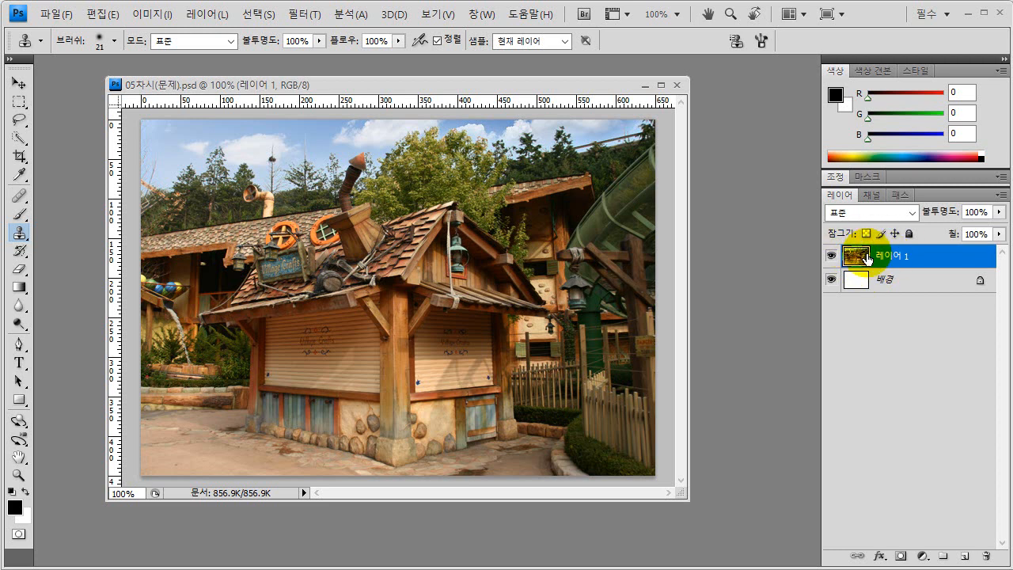
{"action": "left_click", "coordinate": [866, 258]}
{"action": "left_click", "coordinate": [867, 258]}
{"action": "left_click", "coordinate": [866, 258]}
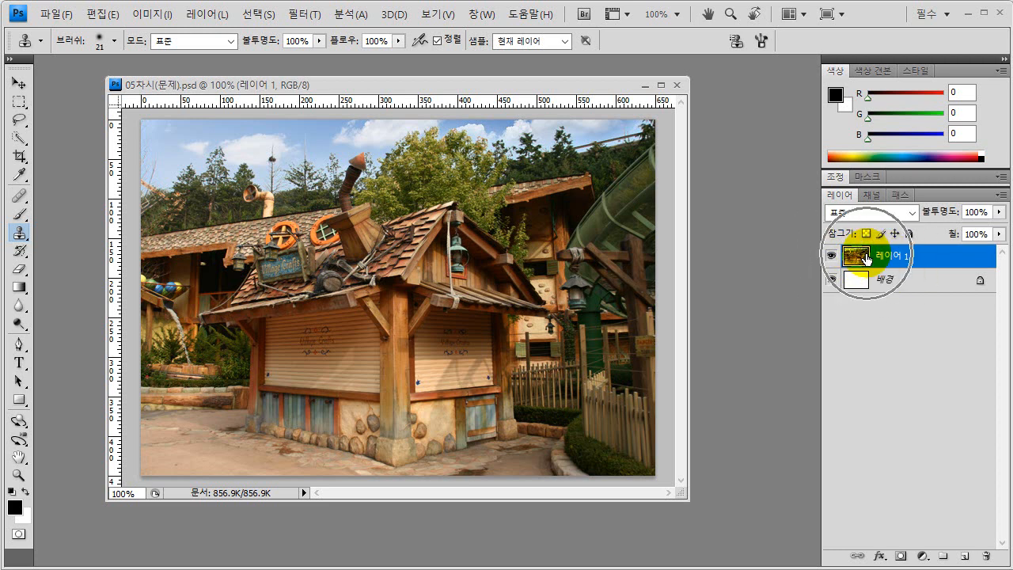
{"action": "left_click", "coordinate": [310, 163], "text": "alt"}
{"action": "left_click_drag", "start_coordinate": [314, 235], "coordinate": [324, 250]}
{"action": "key", "text": "ctrl+z"}
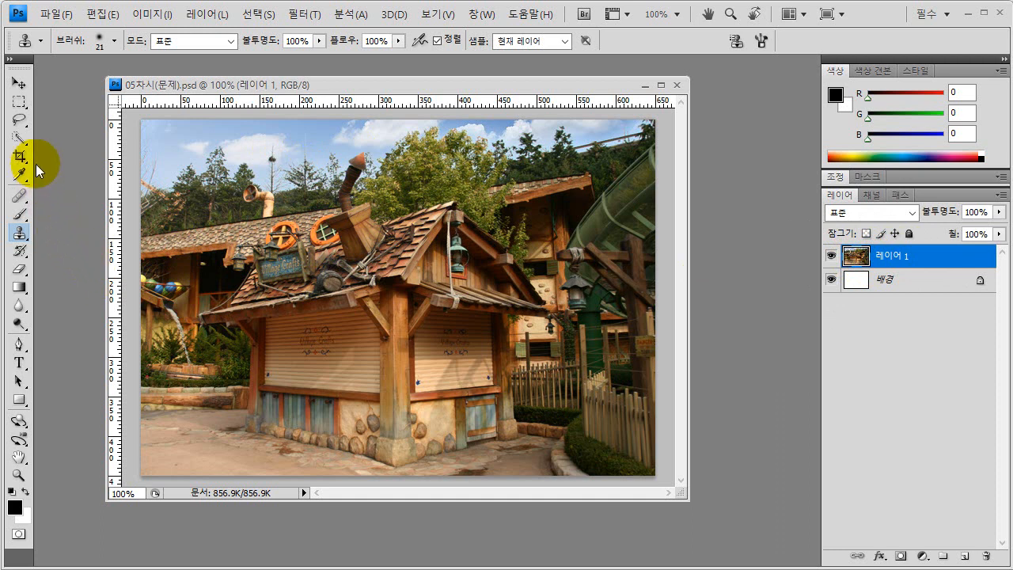
Step: Select the larger shutter, the one with the diagonal brace at its upper corner, using the Polygonal Lasso with 0 px feather
{"action": "left_click", "coordinate": [24, 125]}
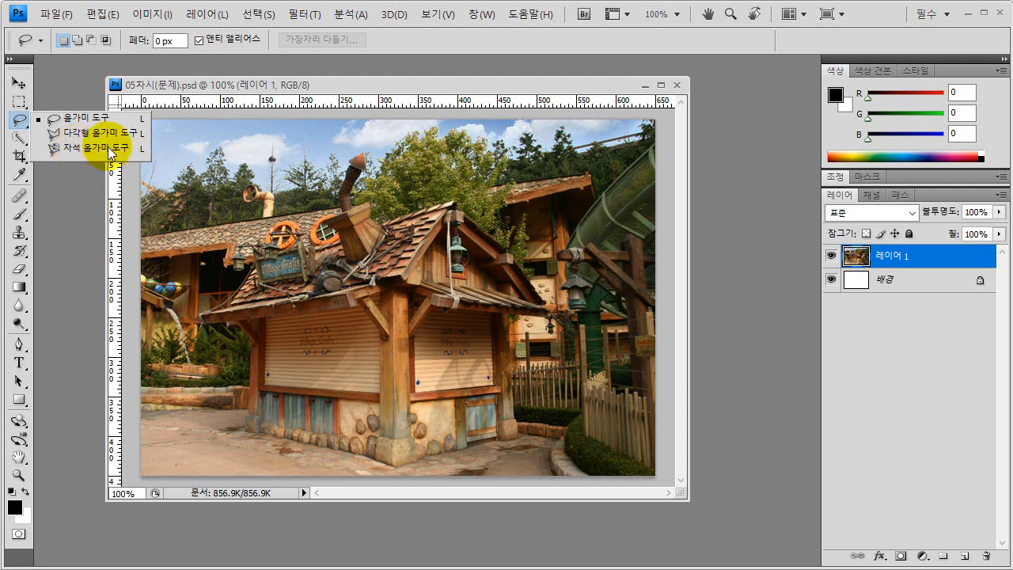
{"action": "left_click", "coordinate": [76, 134]}
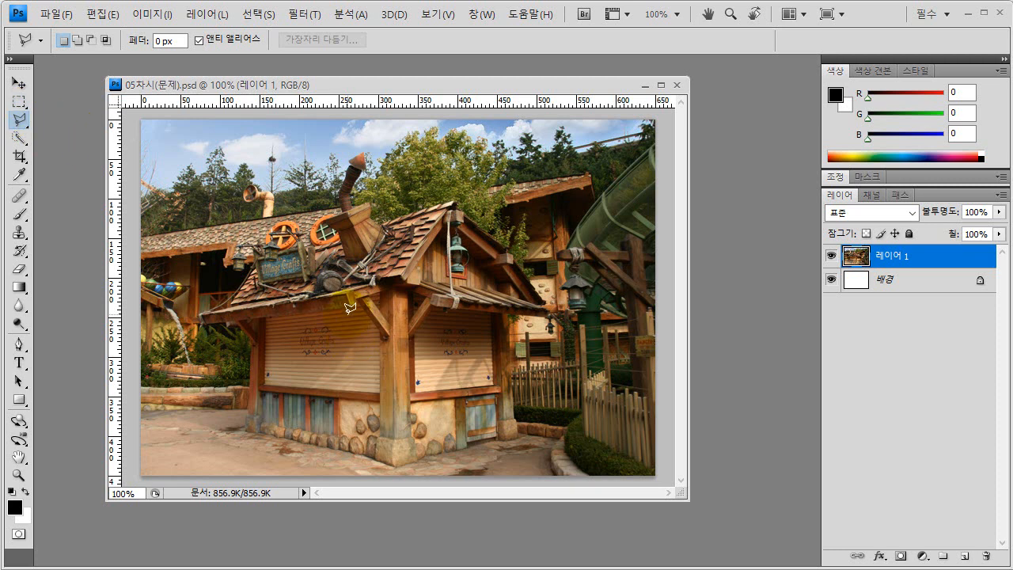
{"action": "left_click", "coordinate": [261, 367]}
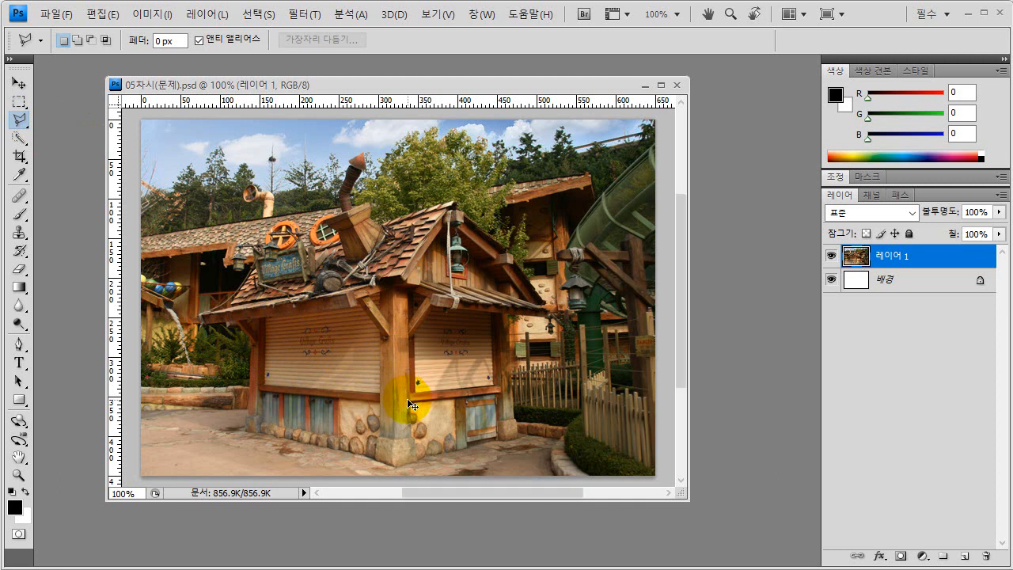
{"action": "key", "text": "ctrl+plus"}
{"action": "key", "text": "ctrl+plus"}
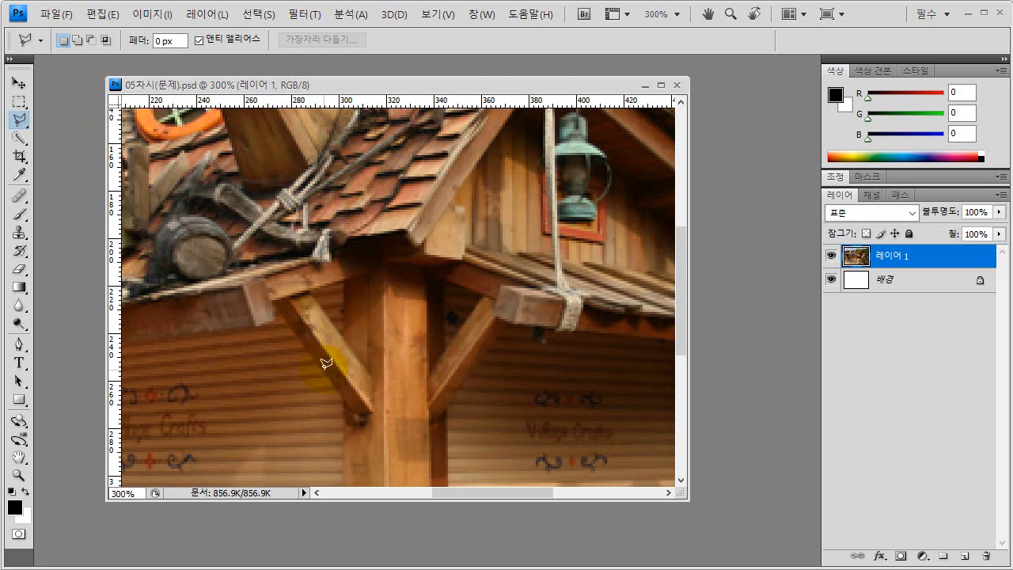
{"action": "mouse_move", "coordinate": [265, 378]}
{"action": "left_mouse_down"}
{"action": "mouse_move", "coordinate": [504, 262]}
{"action": "mouse_move", "coordinate": [504, 243]}
{"action": "mouse_move", "coordinate": [478, 246]}
{"action": "left_mouse_up"}
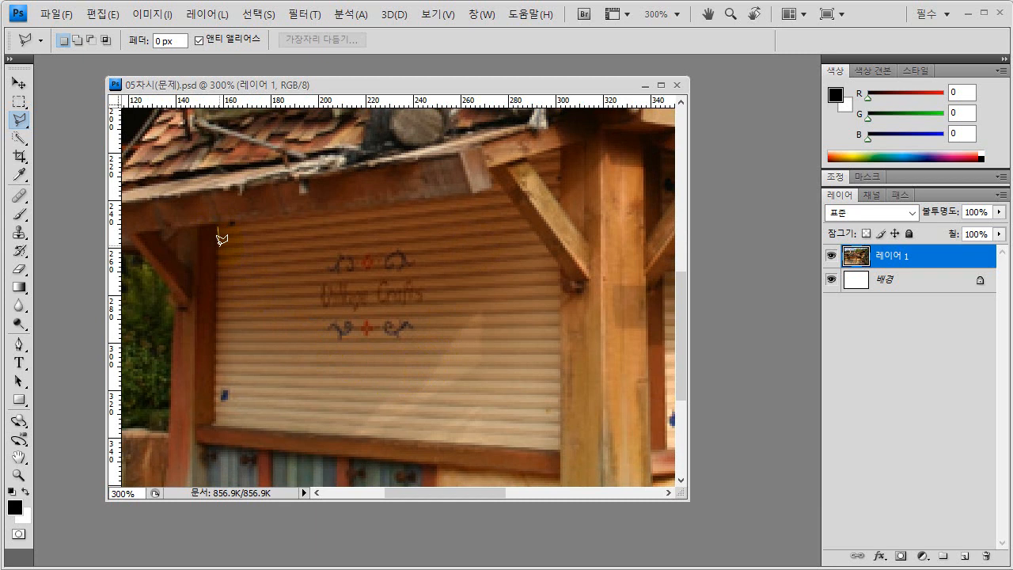
{"action": "left_click", "coordinate": [214, 424]}
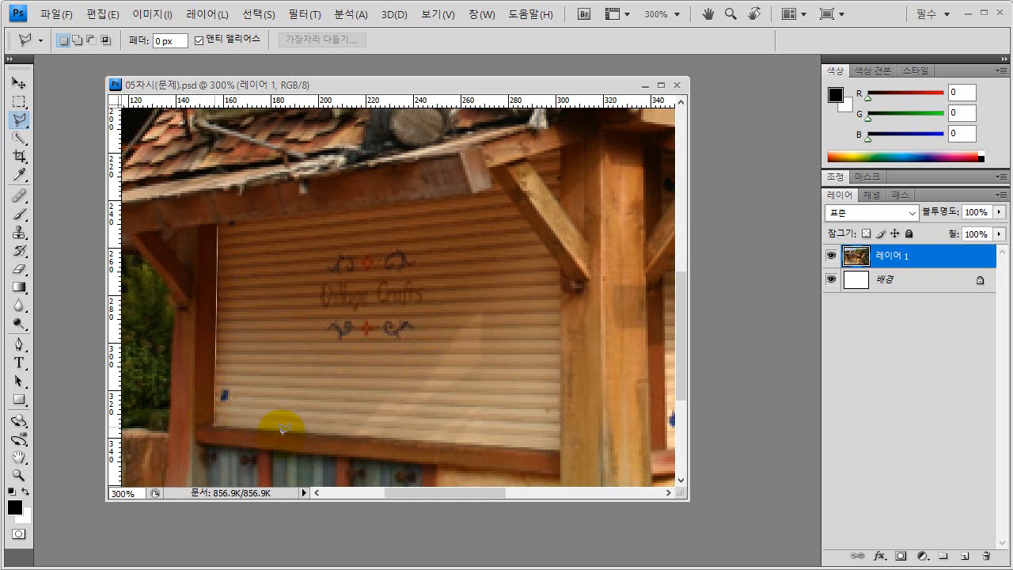
{"action": "left_click", "coordinate": [561, 447]}
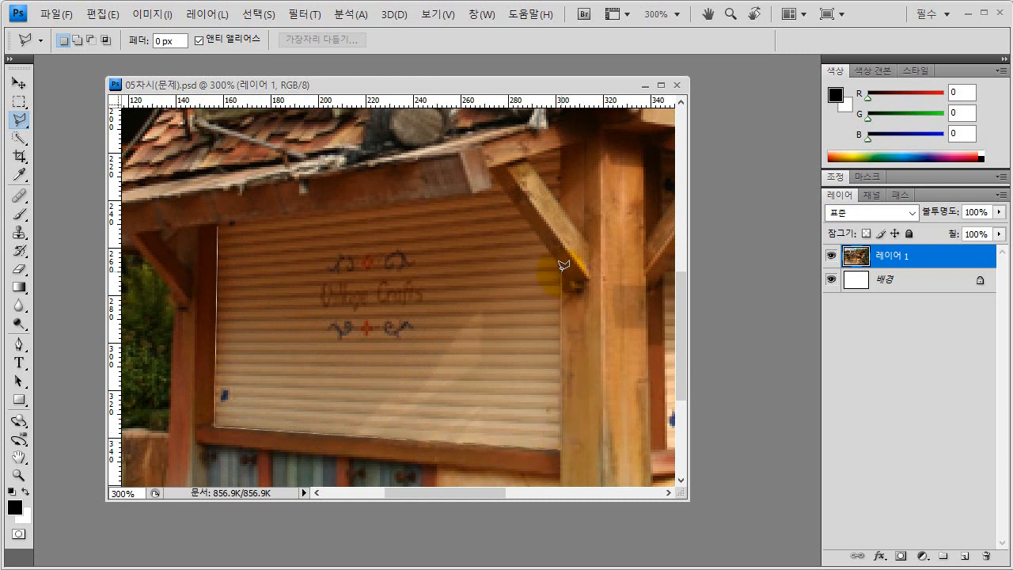
{"action": "left_click", "coordinate": [492, 185]}
{"action": "left_click", "coordinate": [220, 229]}
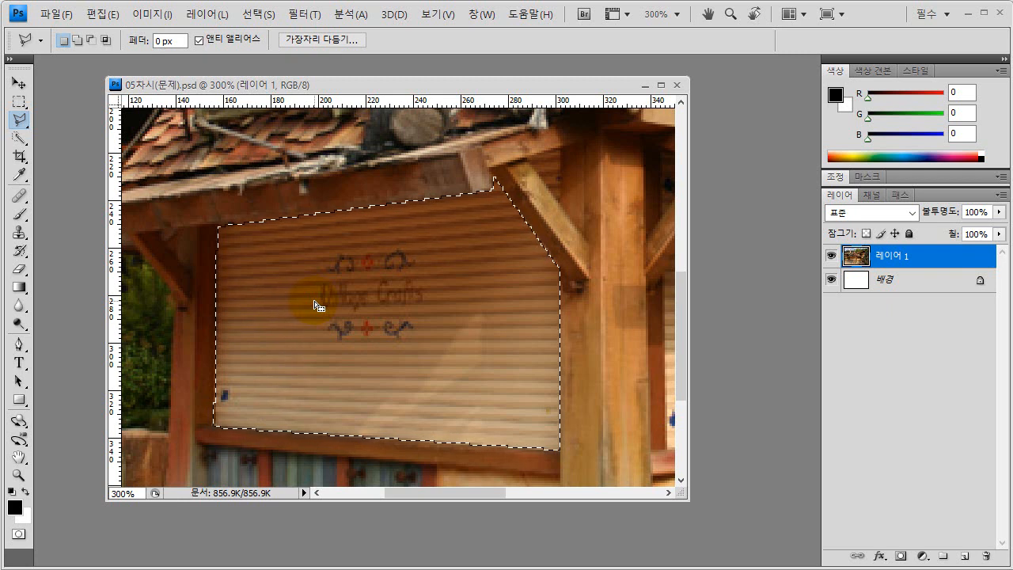
{"action": "left_click", "coordinate": [144, 15]}
{"action": "mouse_move", "coordinate": [149, 56]}
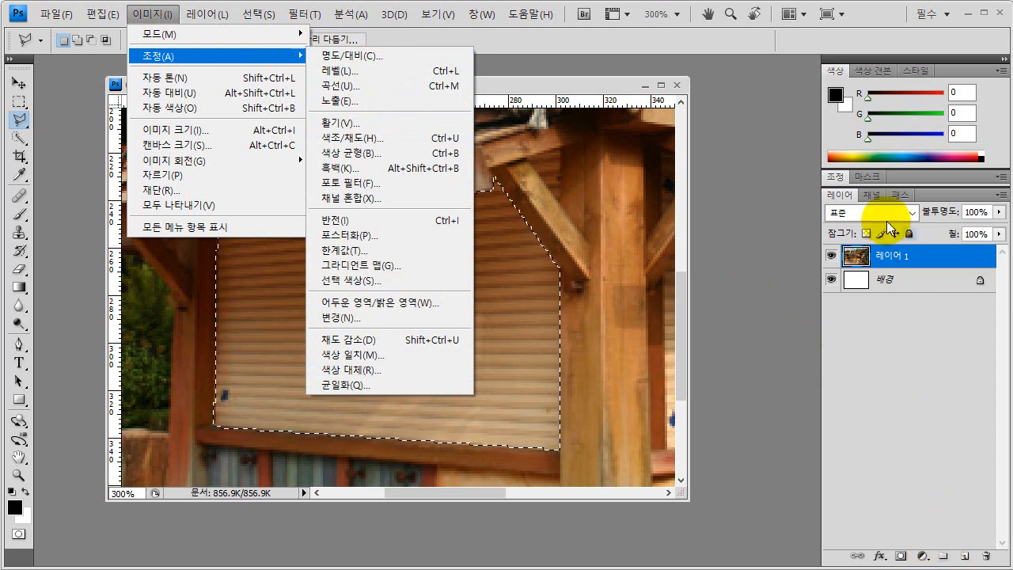
{"action": "left_click", "coordinate": [942, 194]}
{"action": "double_click", "coordinate": [941, 194]}
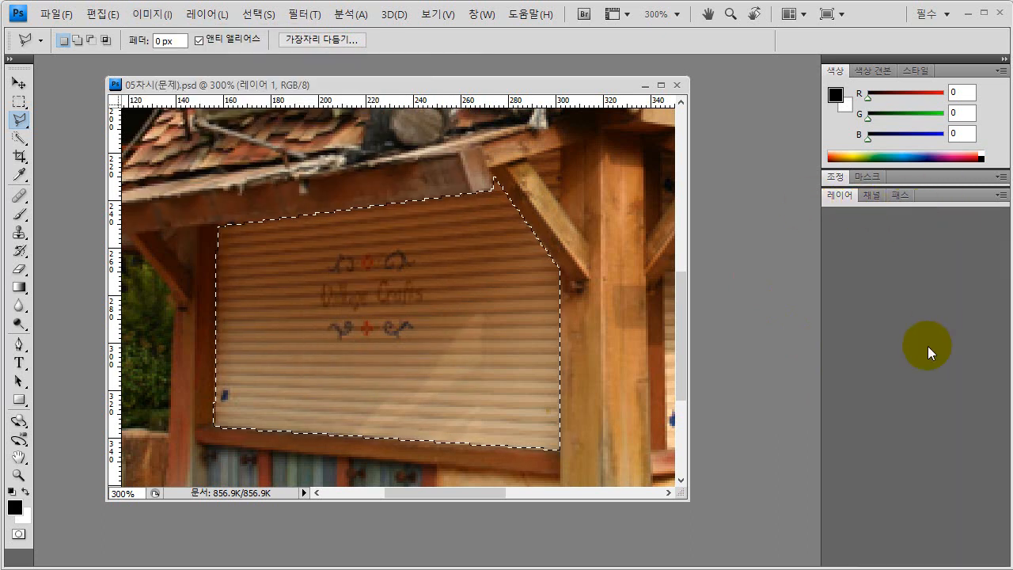
{"action": "double_click", "coordinate": [940, 196]}
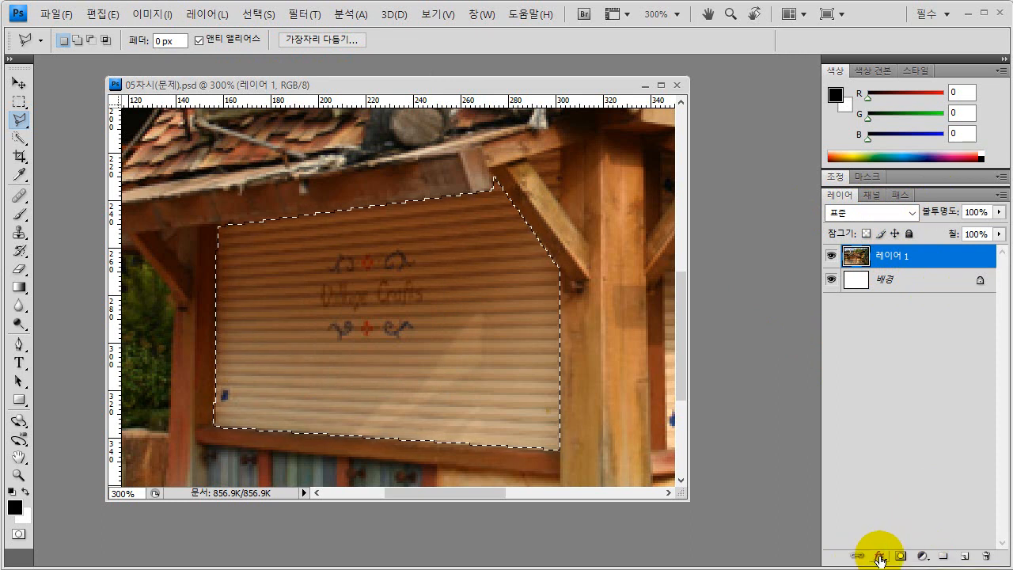
Step: Add a Hue/Saturation adjustment layer masked to the shutter selection and enable Colorize
{"action": "left_click", "coordinate": [923, 559]}
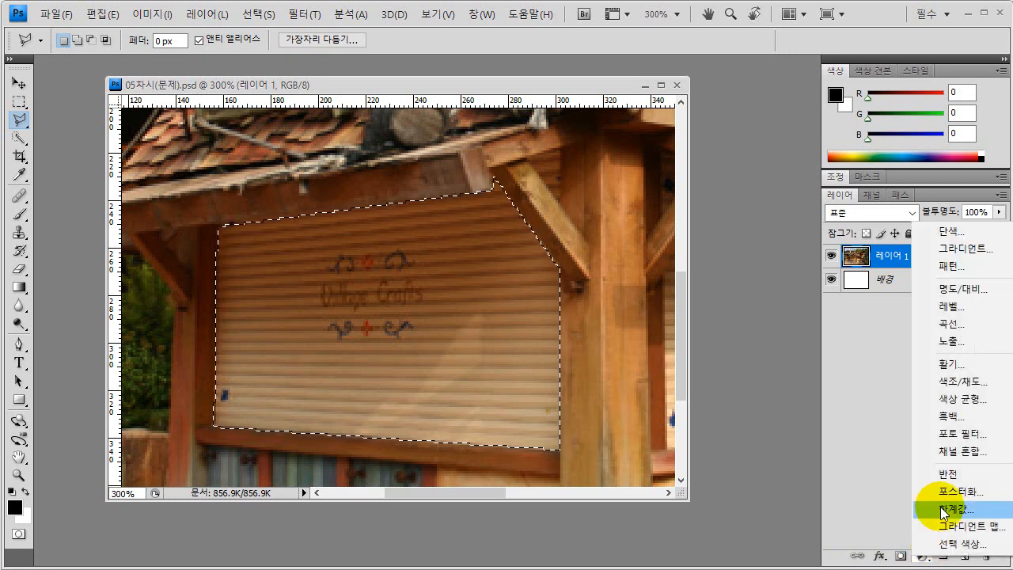
{"action": "left_click", "coordinate": [961, 378]}
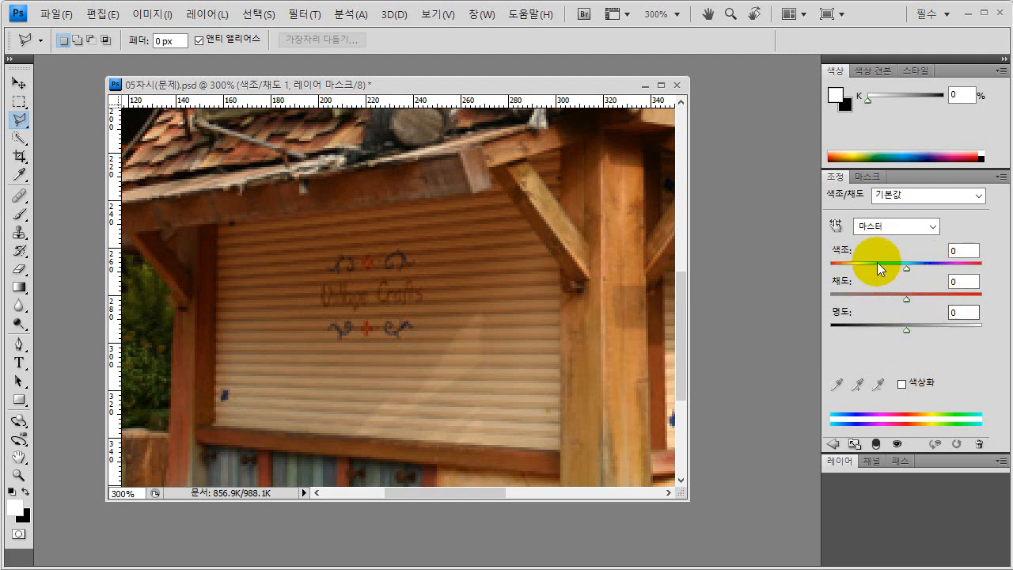
{"action": "left_click", "coordinate": [901, 384]}
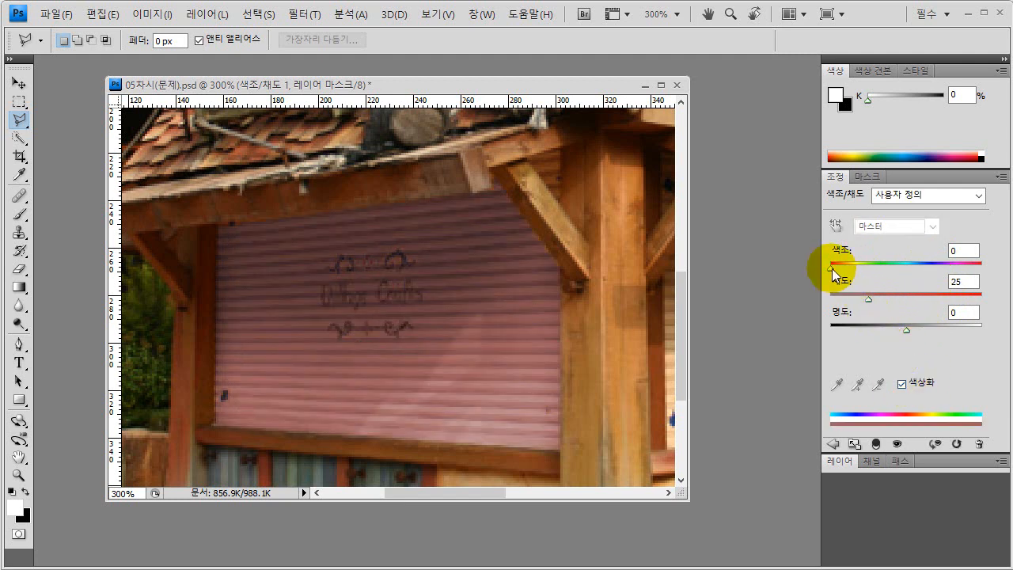
Step: Set the shutter's hue to 60, saturation to 53 and lightness to +3, and select the adjustment layer in the layer list
{"action": "left_click_drag", "start_coordinate": [832, 268], "coordinate": [894, 297]}
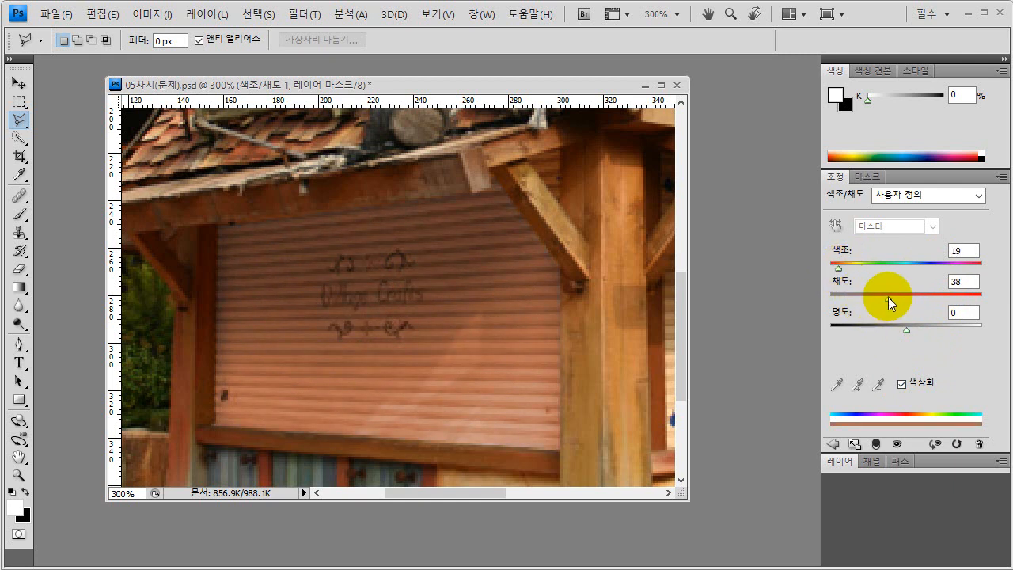
{"action": "mouse_move", "coordinate": [907, 332]}
{"action": "left_mouse_down"}
{"action": "mouse_move", "coordinate": [924, 332]}
{"action": "mouse_move", "coordinate": [894, 331]}
{"action": "left_mouse_up"}
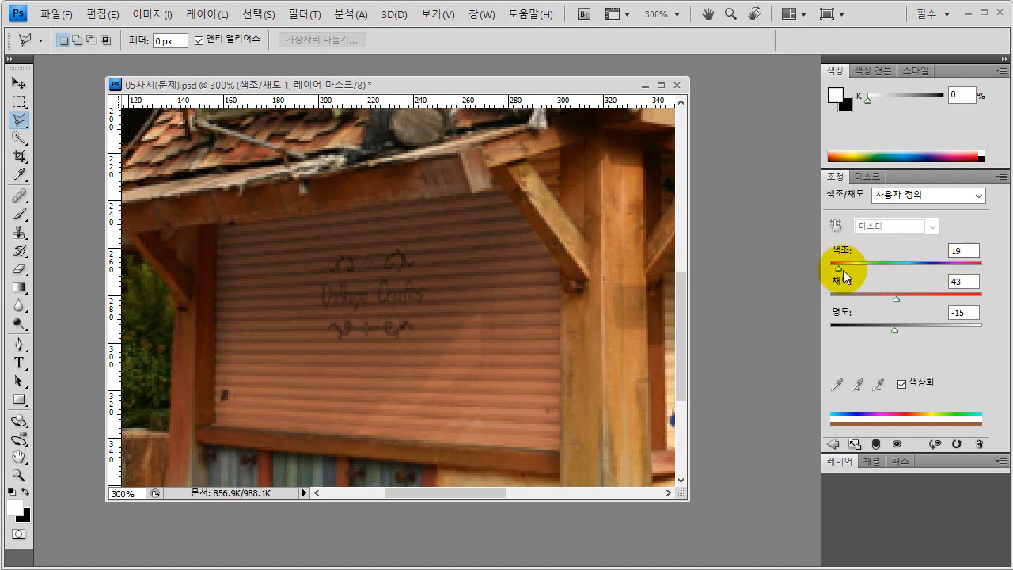
{"action": "left_click_drag", "start_coordinate": [839, 269], "coordinate": [856, 267]}
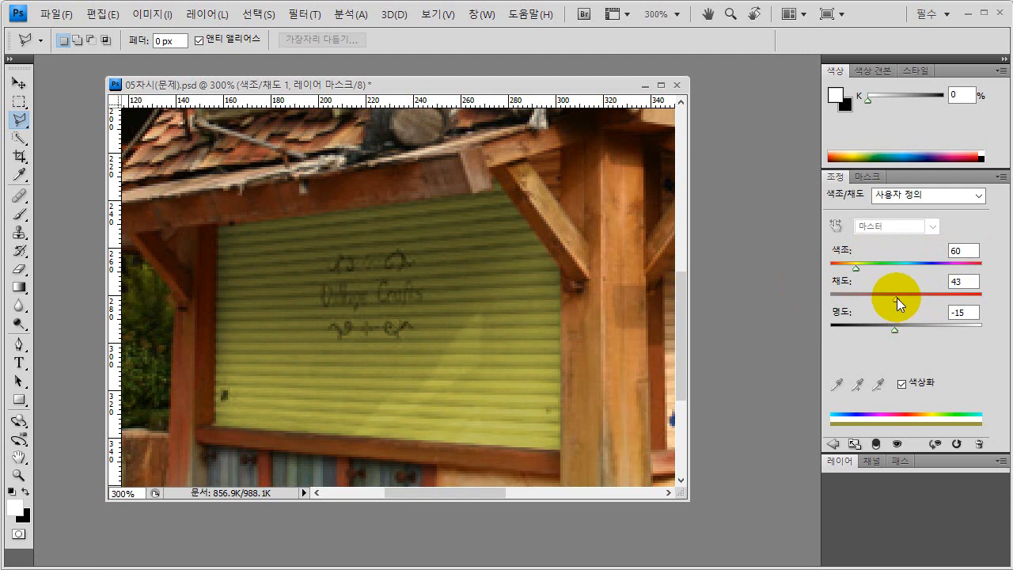
{"action": "left_click_drag", "start_coordinate": [897, 297], "coordinate": [906, 298]}
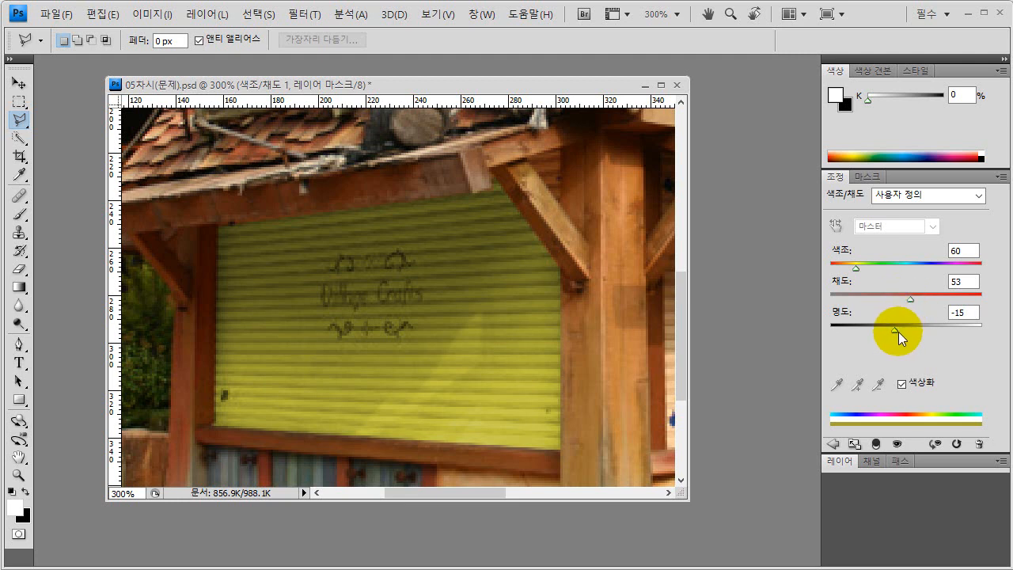
{"action": "left_click_drag", "start_coordinate": [895, 332], "coordinate": [906, 330]}
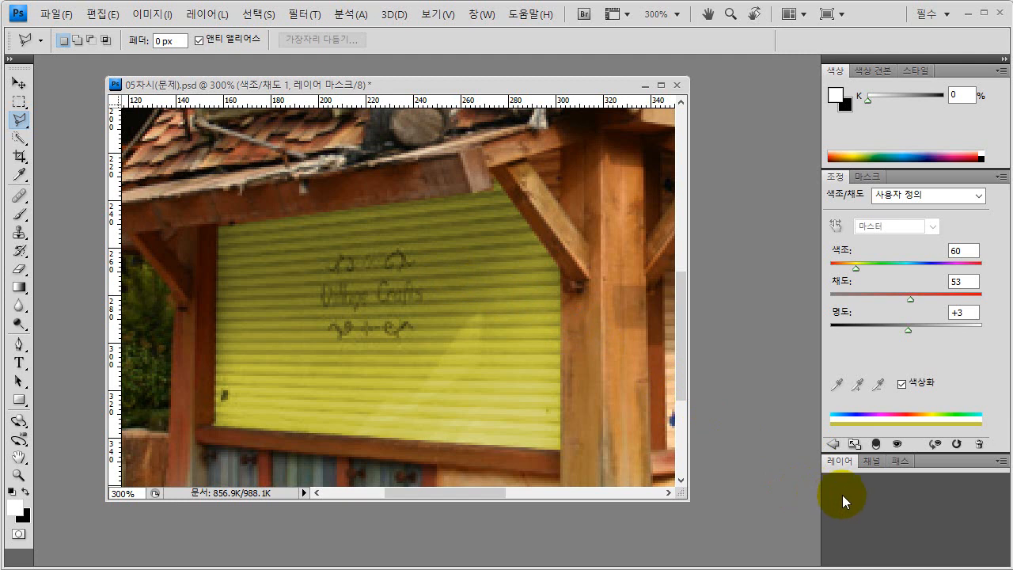
{"action": "left_click", "coordinate": [940, 463]}
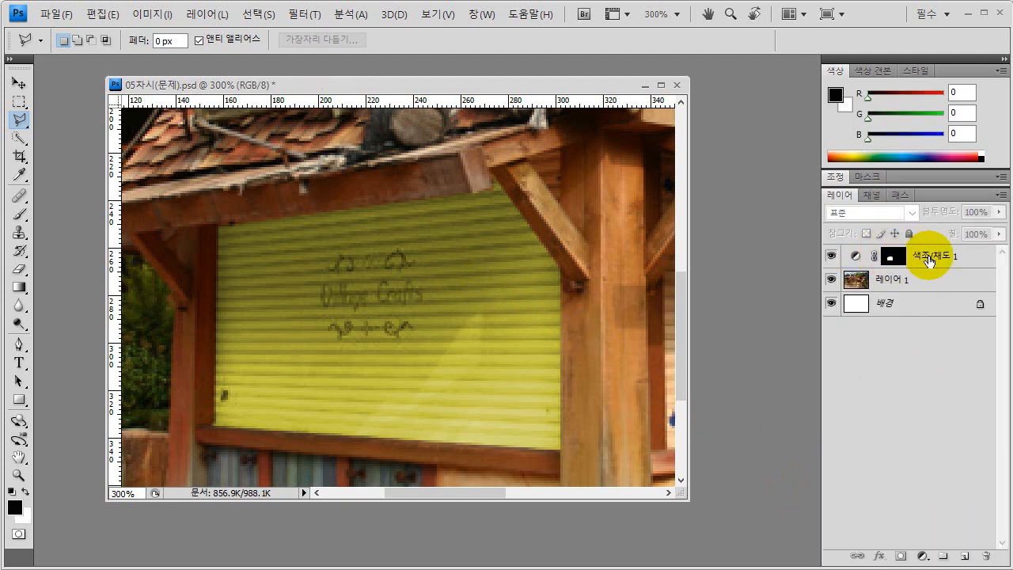
{"action": "left_click", "coordinate": [904, 258]}
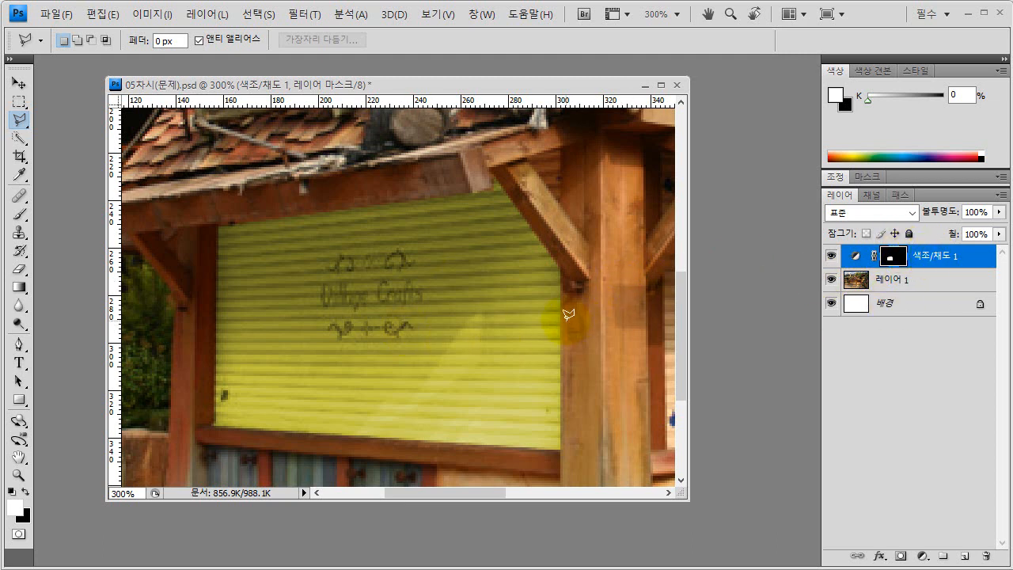
Step: Select the row of stones at the foot of the wall near the corner post using the Magnetic Lasso with frequency 100
{"action": "key", "text": "space"}
{"action": "left_click_drag", "start_coordinate": [443, 365], "coordinate": [478, 203]}
{"action": "left_click_drag", "start_coordinate": [409, 369], "coordinate": [386, 331]}
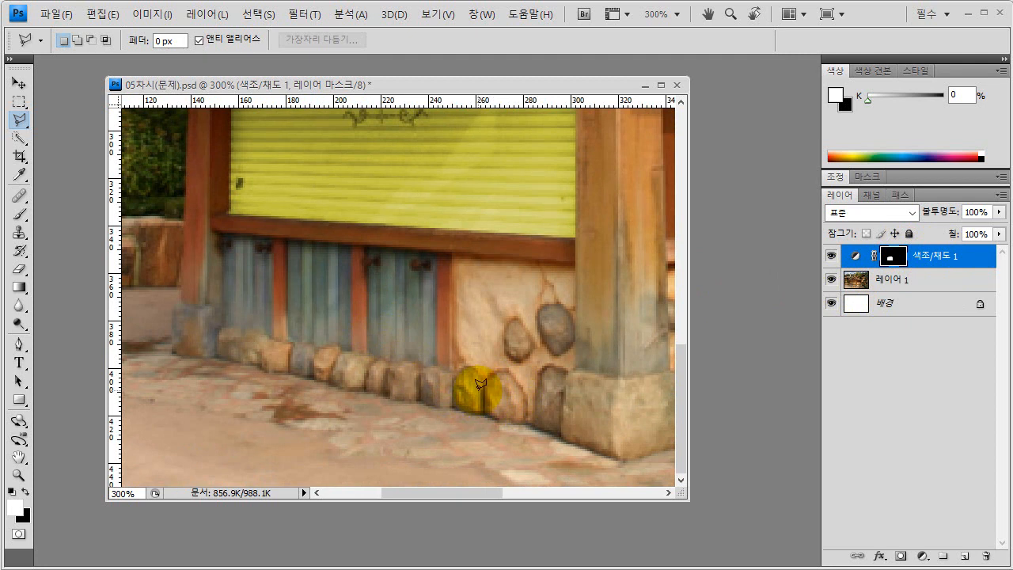
{"action": "left_click", "coordinate": [22, 123]}
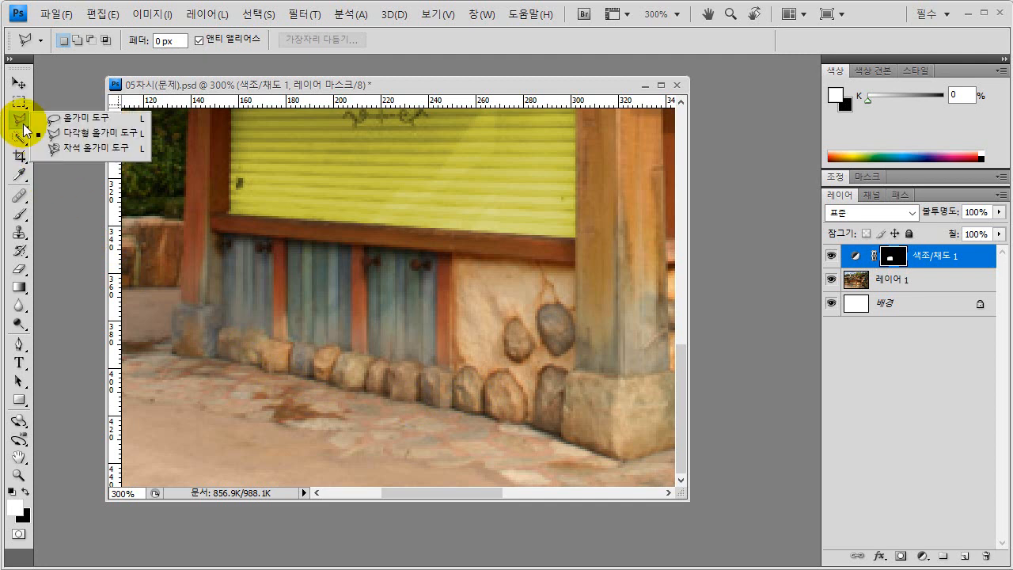
{"action": "left_click", "coordinate": [76, 148]}
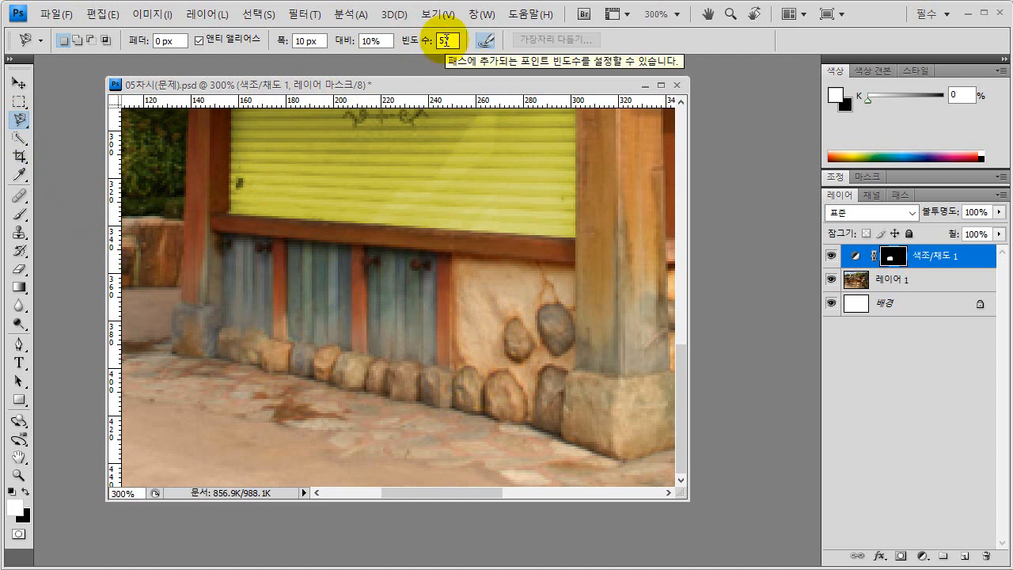
{"action": "left_click_drag", "start_coordinate": [447, 36], "coordinate": [423, 37]}
{"action": "type", "text": "100"}
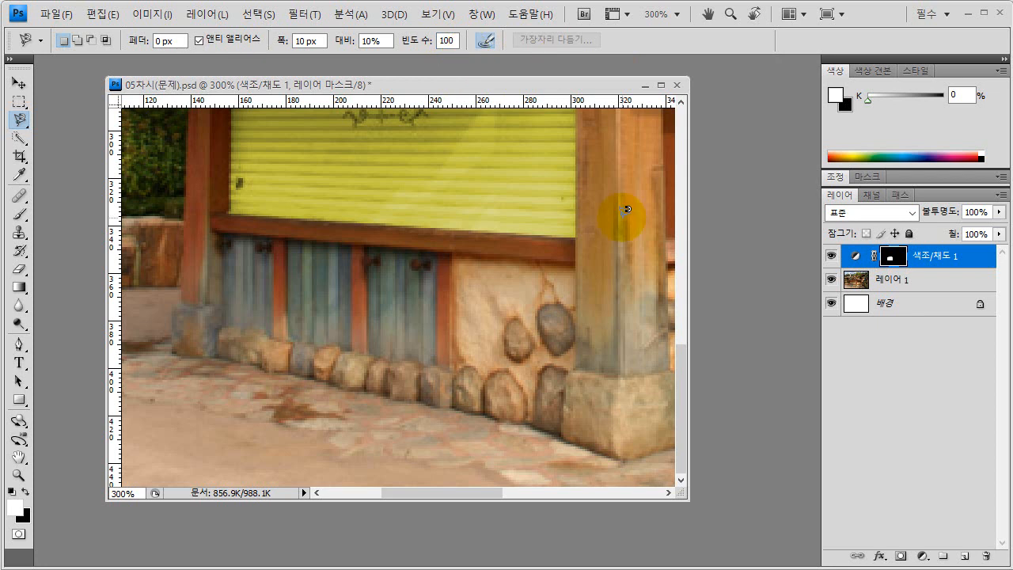
{"action": "left_click", "coordinate": [519, 384]}
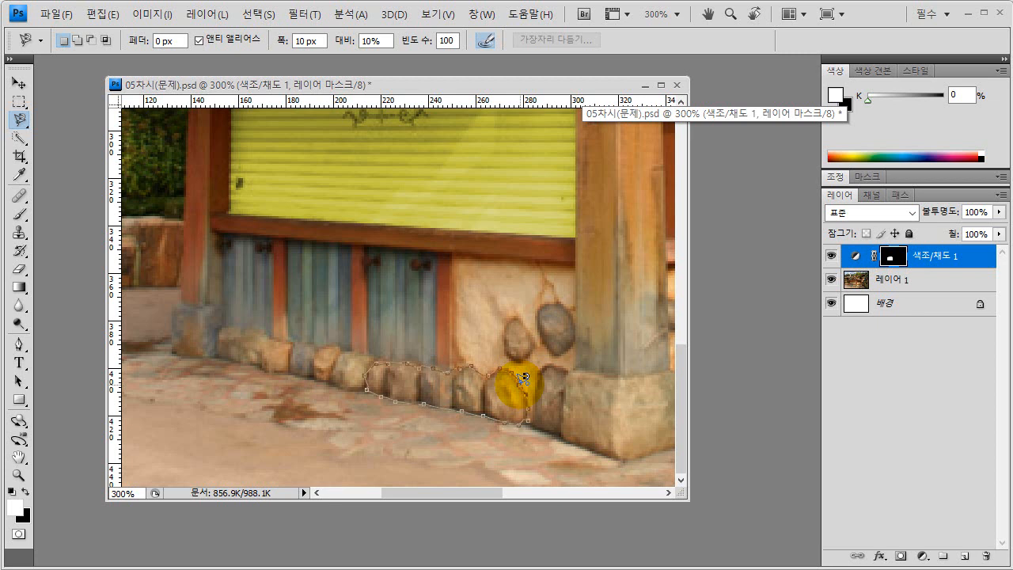
{"action": "double_click", "coordinate": [518, 383]}
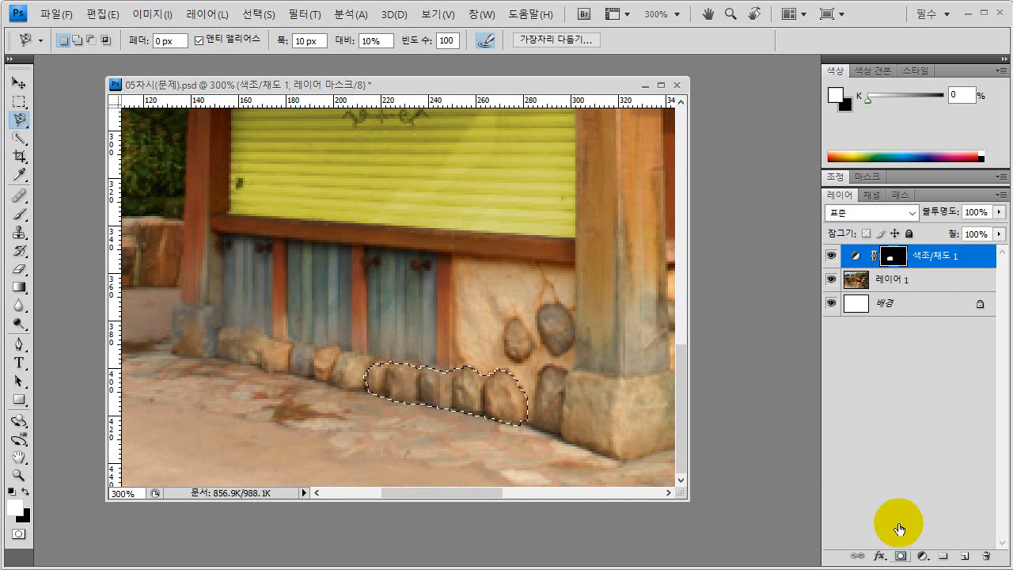
Step: Add a Color Balance adjustment layer to the selected stones with midtones at cyan-red +66, magenta-green -55 and yellow-blue -23
{"action": "left_click", "coordinate": [921, 553]}
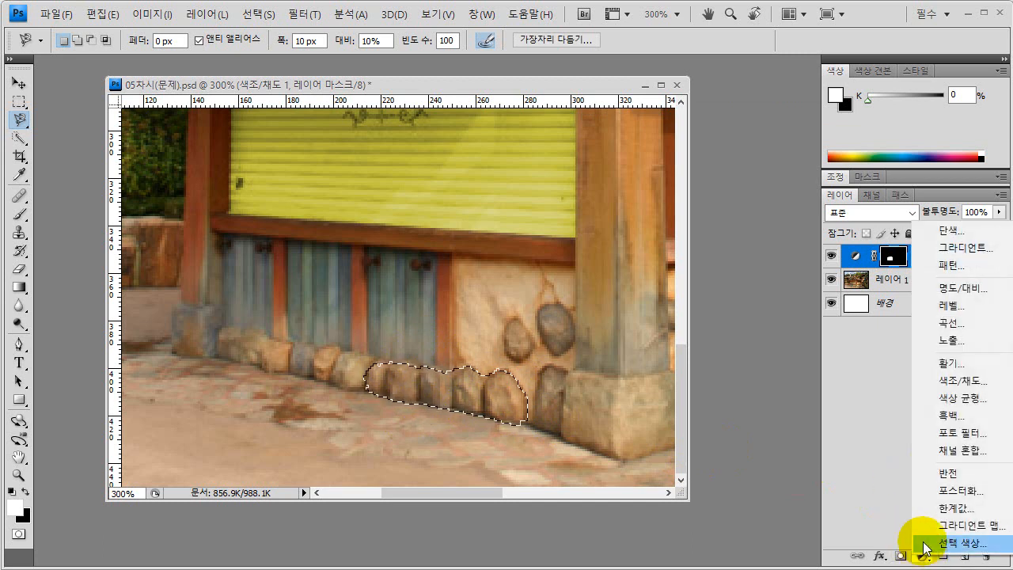
{"action": "left_click", "coordinate": [960, 397]}
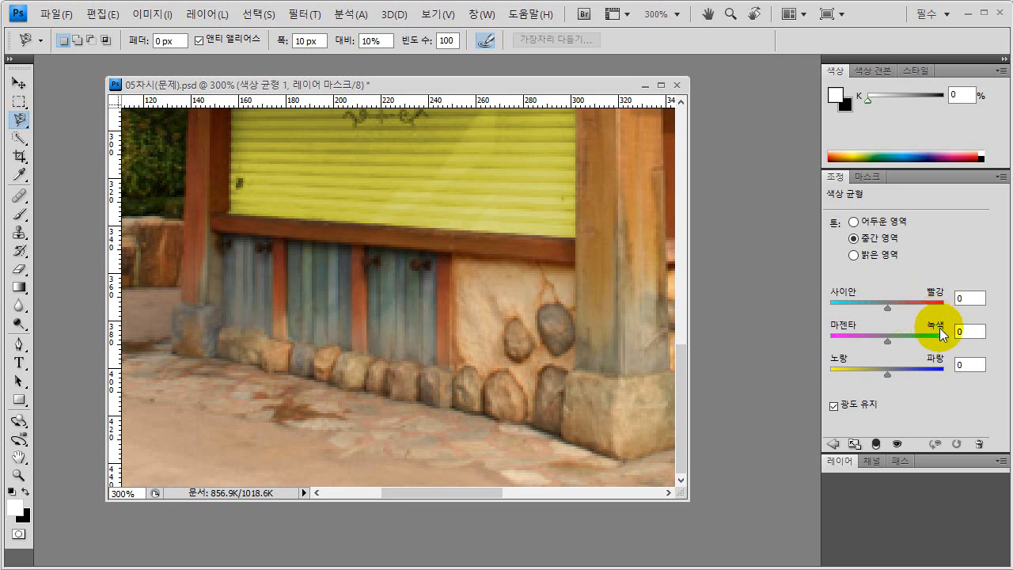
{"action": "left_click_drag", "start_coordinate": [888, 307], "coordinate": [924, 308]}
{"action": "mouse_move", "coordinate": [890, 340]}
{"action": "left_mouse_down"}
{"action": "mouse_move", "coordinate": [859, 340]}
{"action": "mouse_move", "coordinate": [882, 340]}
{"action": "mouse_move", "coordinate": [871, 339]}
{"action": "left_mouse_up"}
{"action": "left_click_drag", "start_coordinate": [887, 376], "coordinate": [874, 374]}
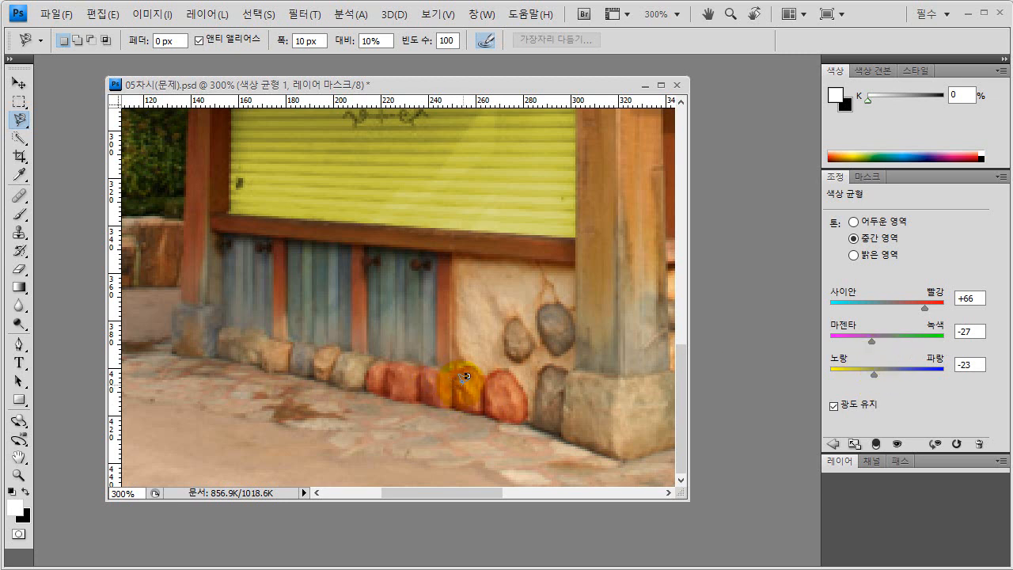
{"action": "left_click_drag", "start_coordinate": [871, 341], "coordinate": [857, 339]}
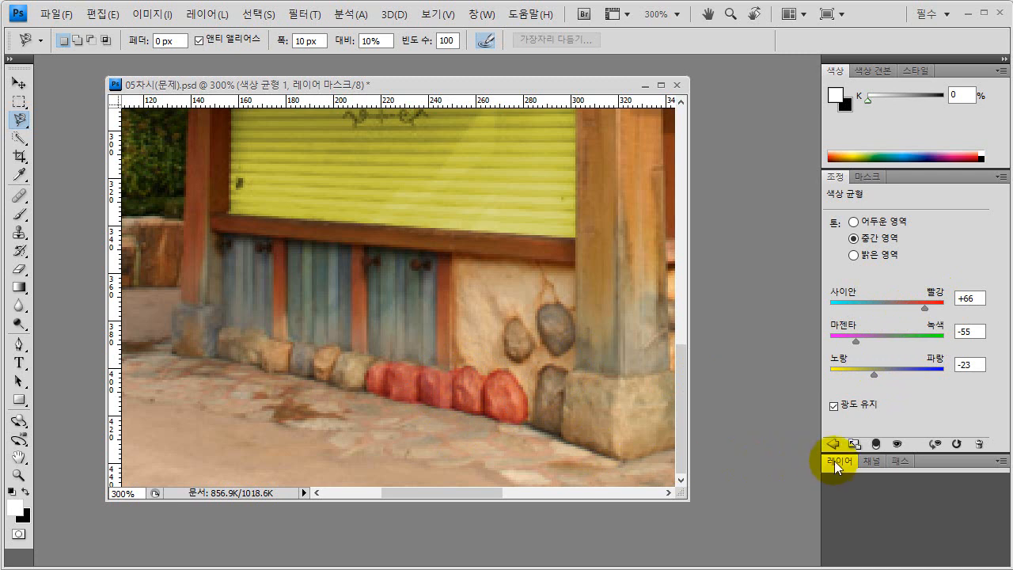
{"action": "left_click", "coordinate": [947, 463]}
{"action": "left_click", "coordinate": [947, 463]}
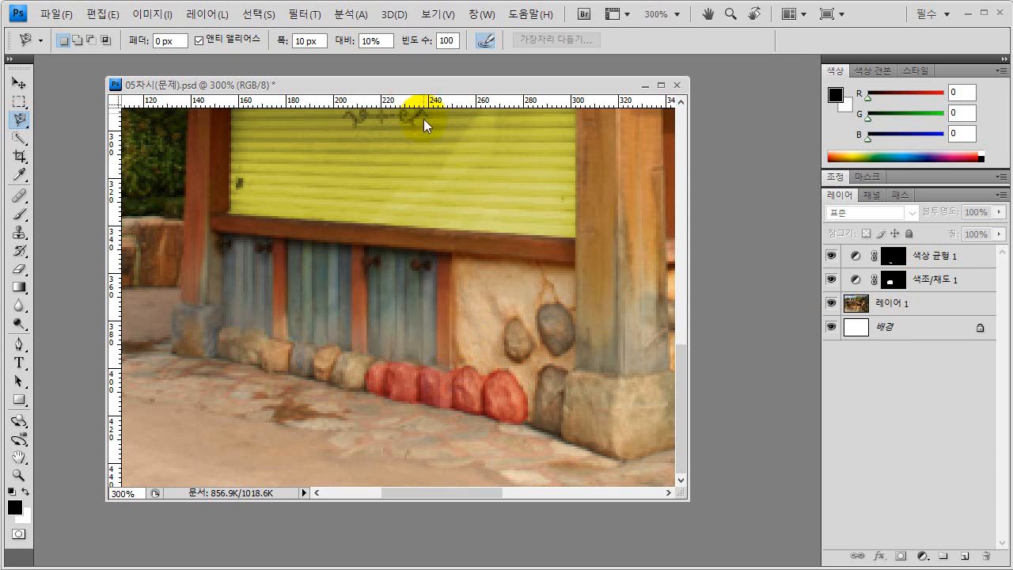
Step: Switch to the Move tool, return the view to 100% and save the recoloured building photo under its existing name
{"action": "left_click", "coordinate": [18, 84]}
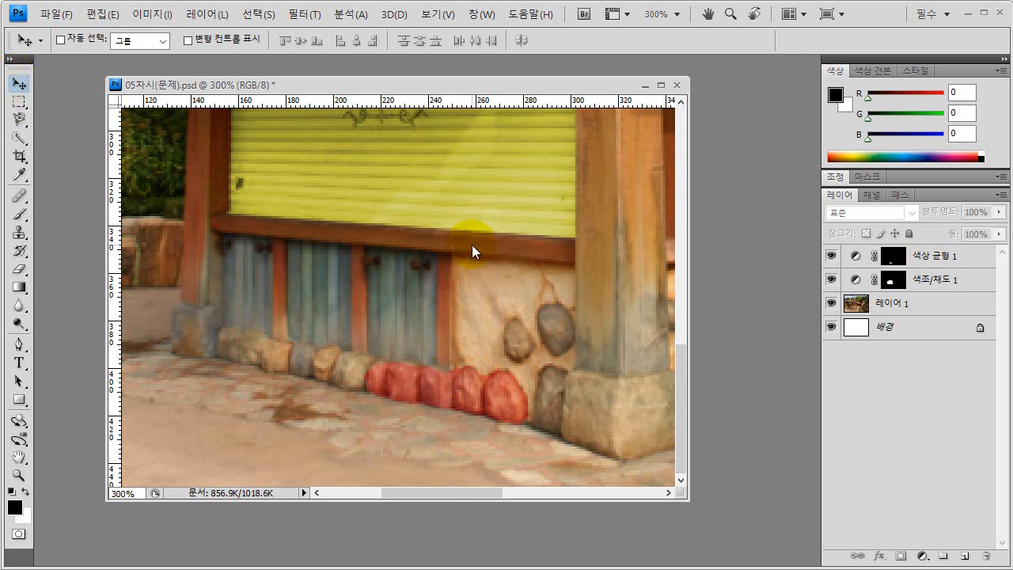
{"action": "key", "text": "ctrl+minus"}
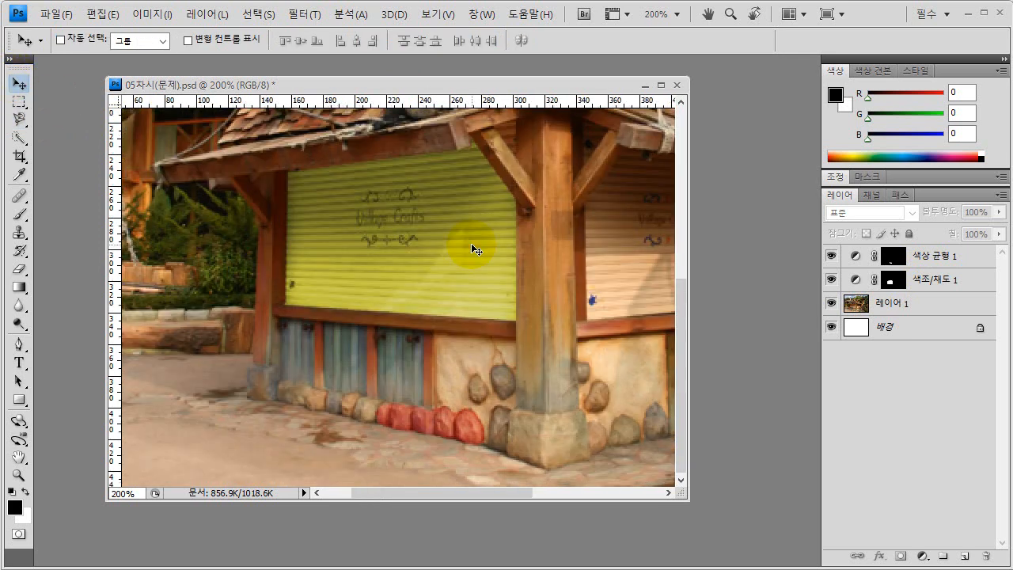
{"action": "key", "text": "ctrl+minus"}
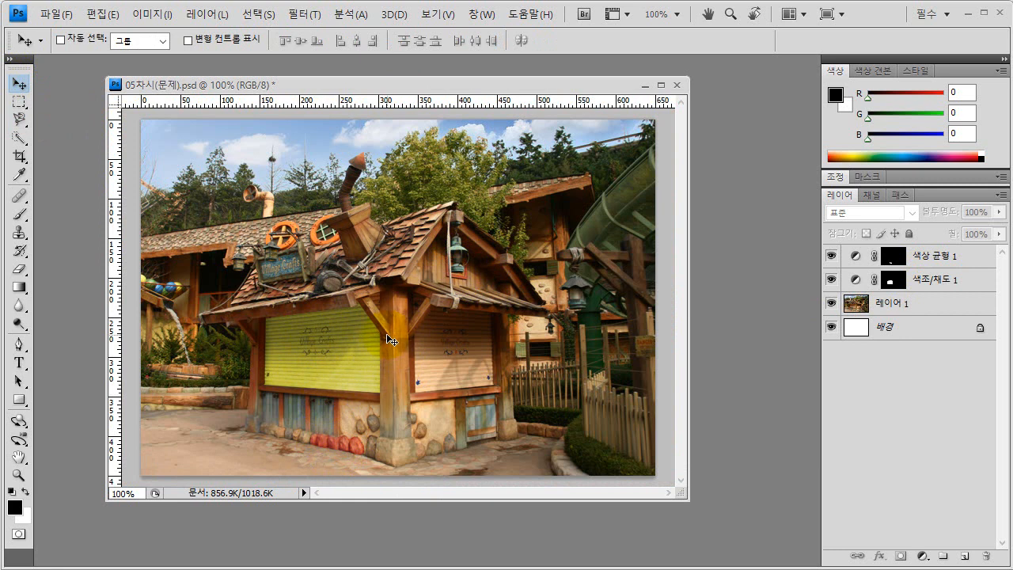
{"action": "left_click", "coordinate": [56, 17]}
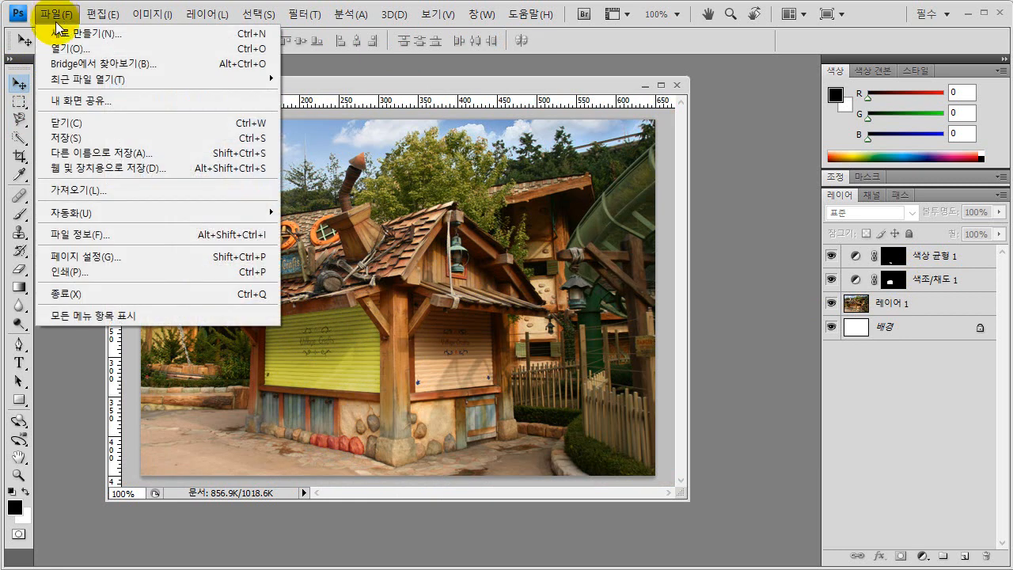
{"action": "left_click", "coordinate": [79, 145]}
{"action": "left_click_drag", "start_coordinate": [184, 301], "coordinate": [477, 392]}
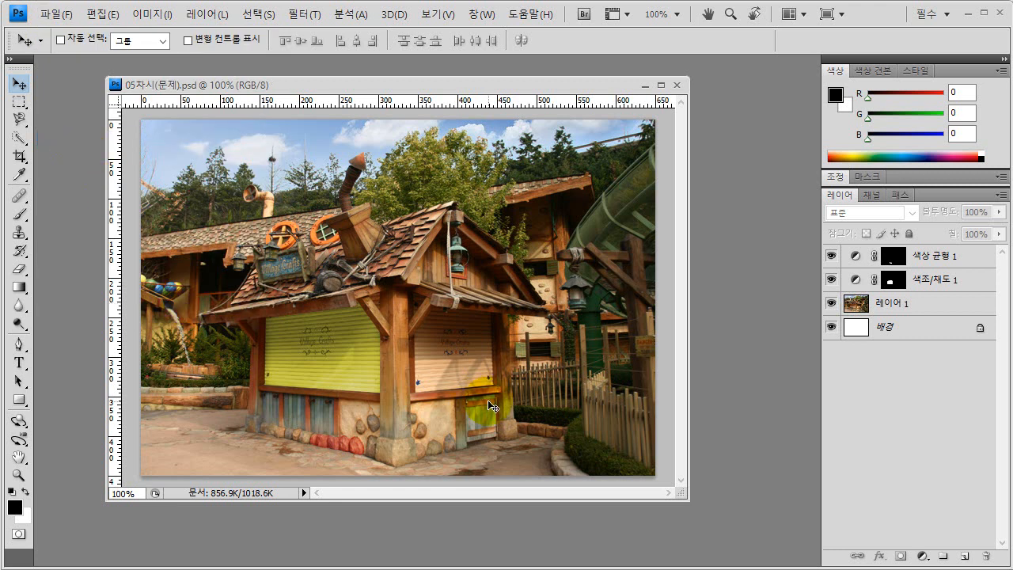